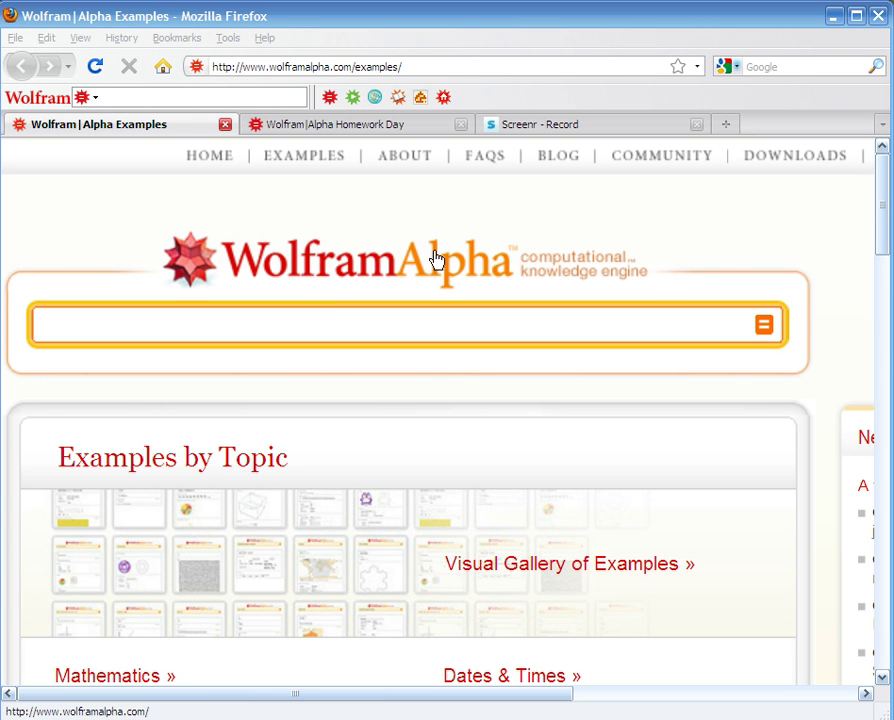
- Browse the Examples by Topic page, then return to the Wolfram|Alpha homepage
click(292, 164)
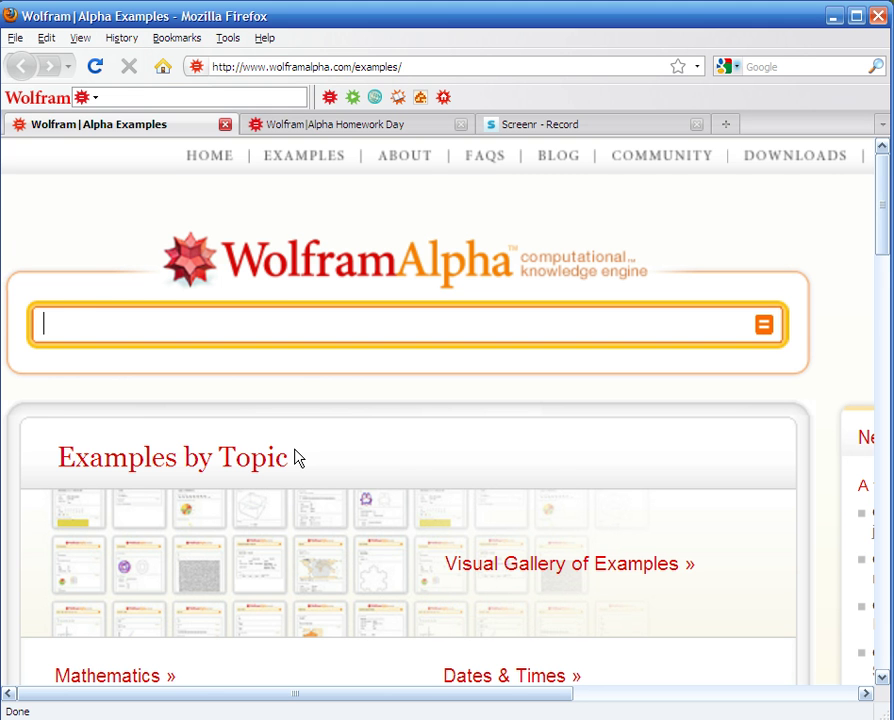
scroll(298, 458, down, 5)
scroll(298, 458, down, 4)
scroll(298, 458, down, 10)
scroll(298, 458, down, 5)
key(Home)
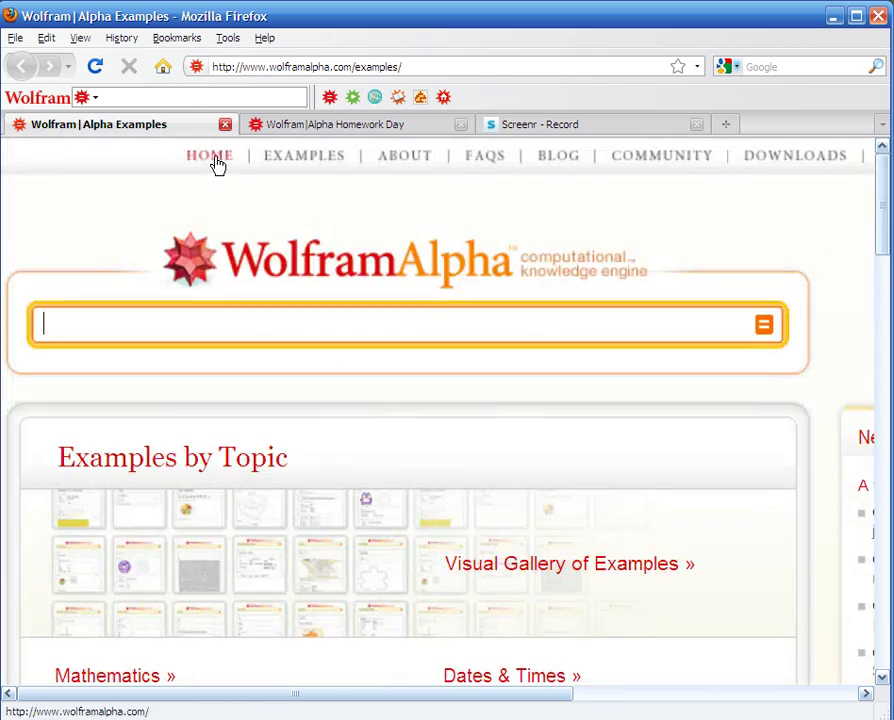
click(219, 165)
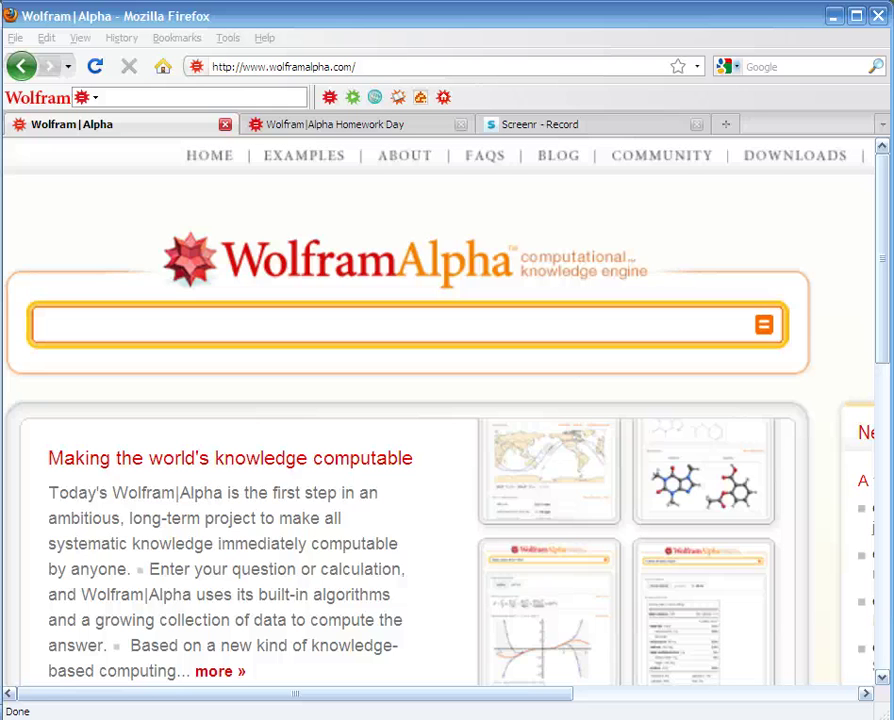
- Query 2x-3y-6=0 and review the line's x-intercept 3, y-intercept -2 and slope 2/3
click(79, 323)
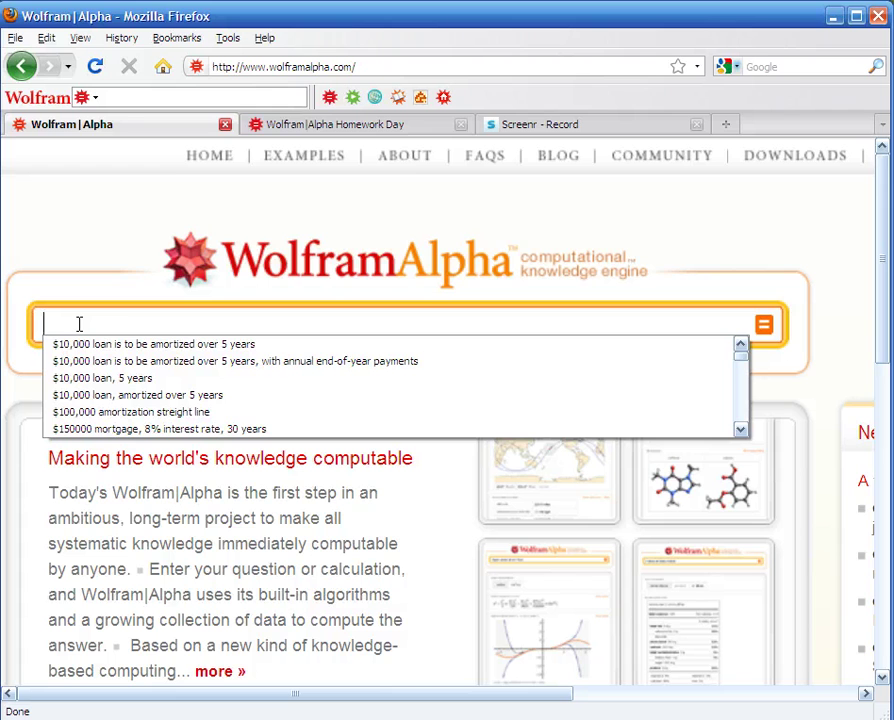
text(2x-3y-6=0)
key(Return)
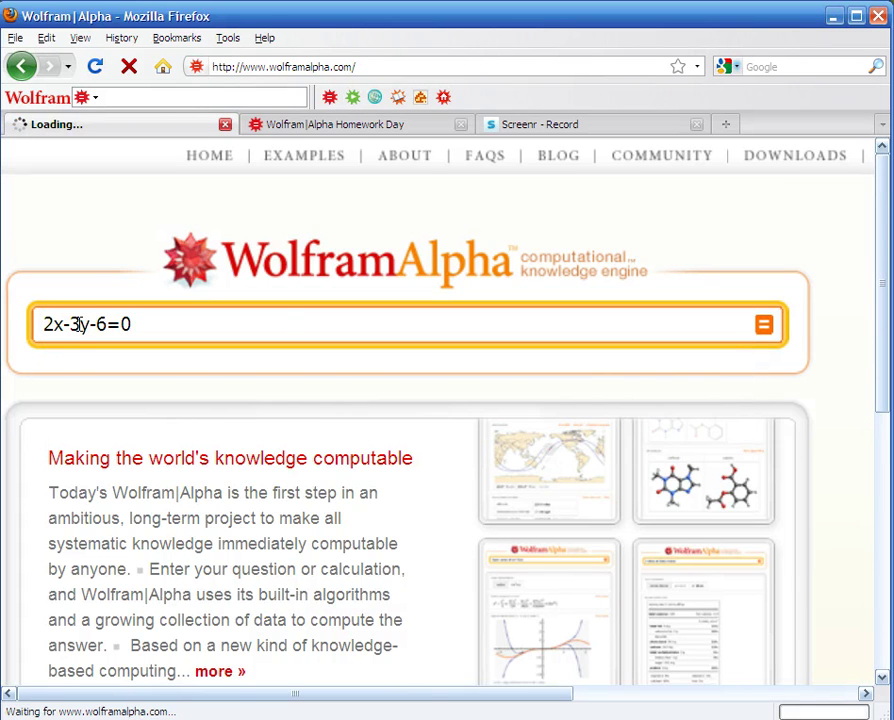
scroll(79, 323, down, 5)
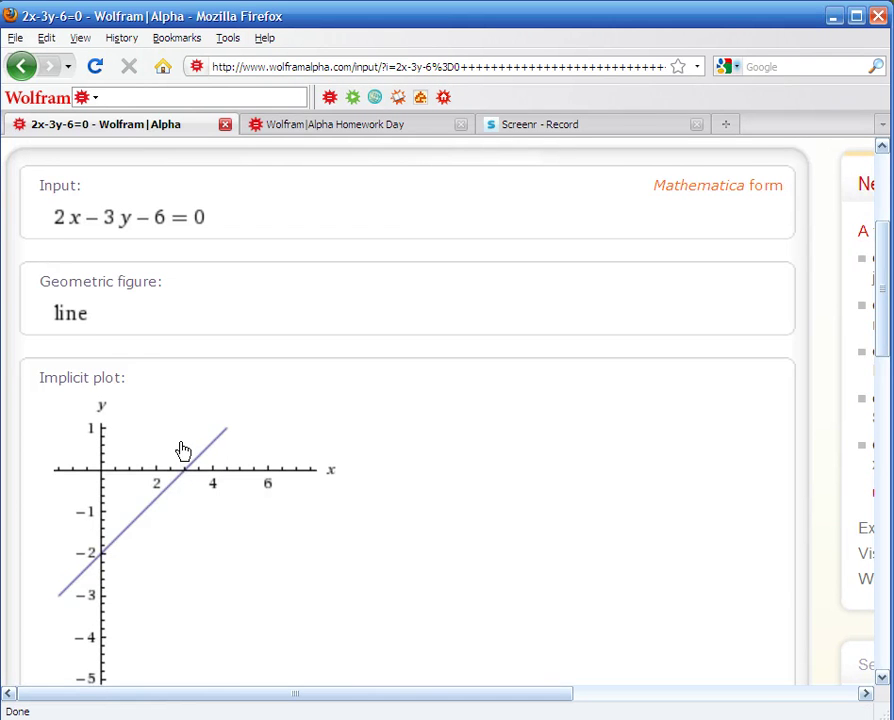
scroll(182, 452, down, 8)
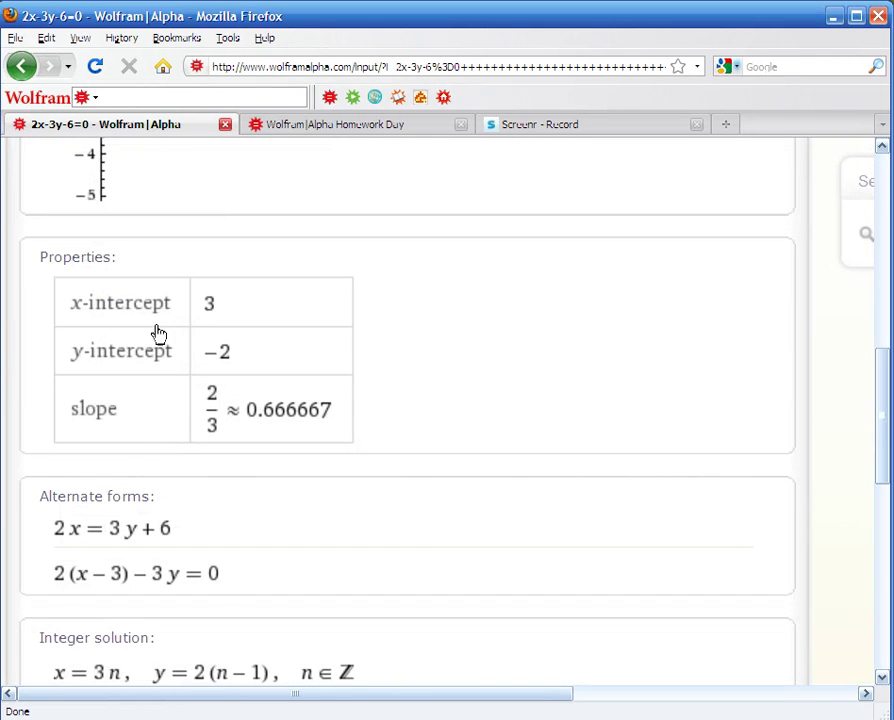
scroll(148, 444, up, 15)
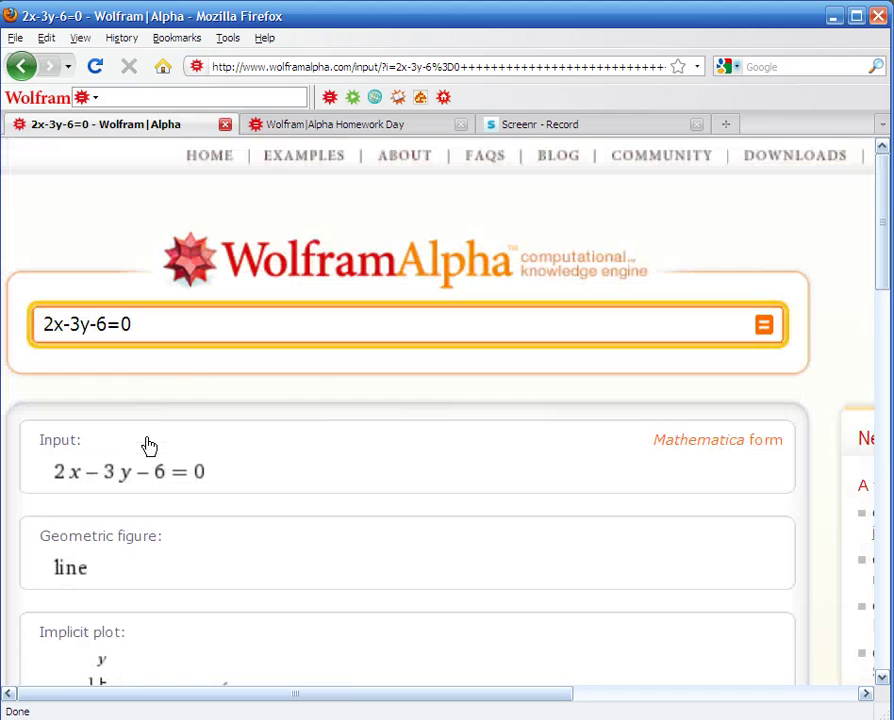
- Replace the query with {(-5x+2y>=10),(6x+3y<=7)} and review its shaded plot and solutions
triple_click(181, 324)
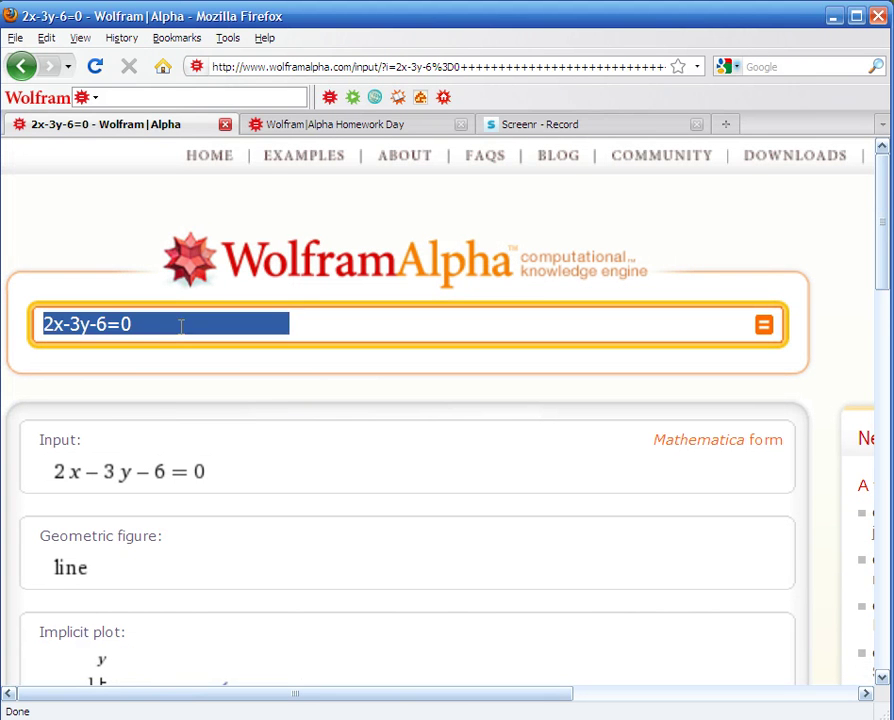
key(BackSpace)
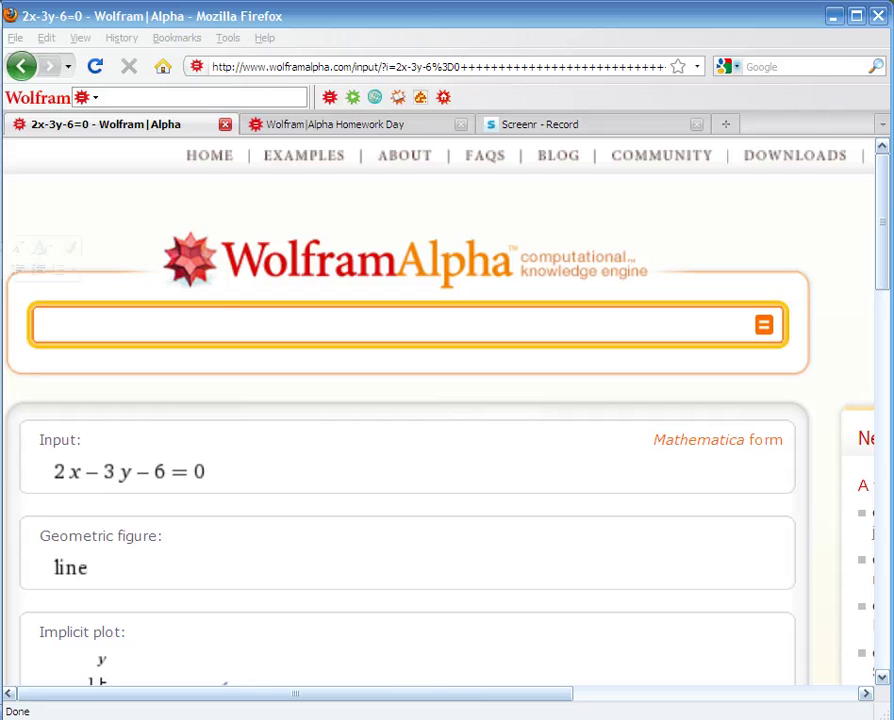
click(213, 318)
text({(-5x+2y>=10),(6x+3y<=7)})
key(Return)
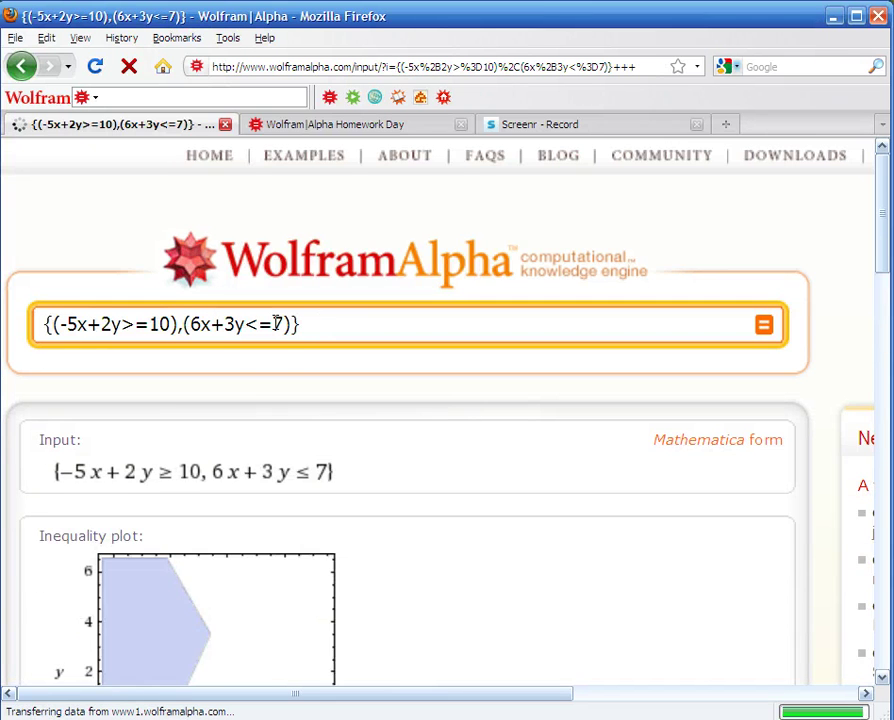
scroll(278, 330, down, 5)
scroll(46, 280, up, 2)
scroll(220, 386, down, 7)
scroll(220, 386, down, 1)
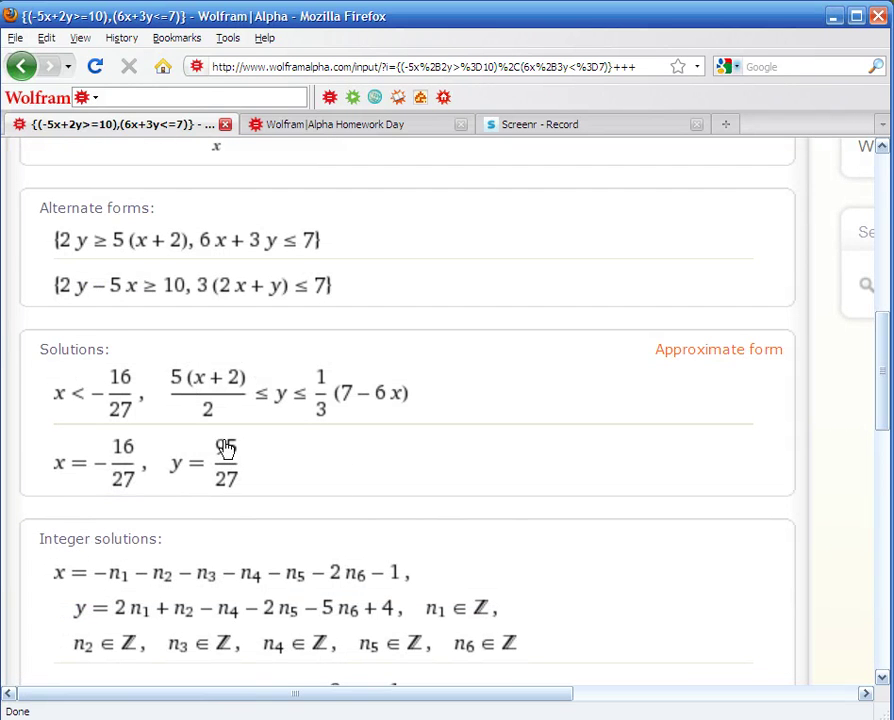
scroll(227, 450, down, 4)
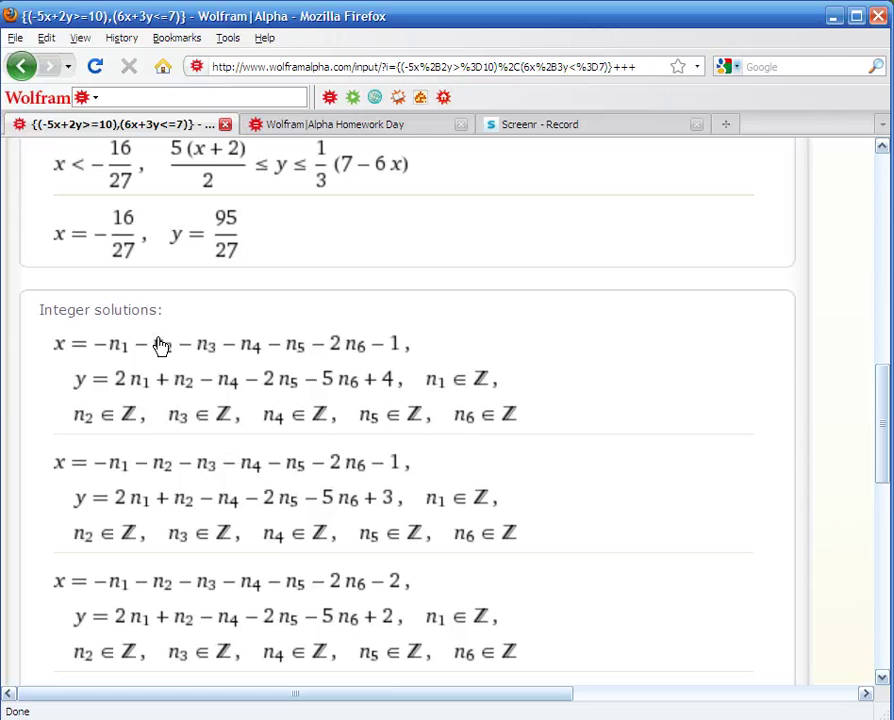
key(Home)
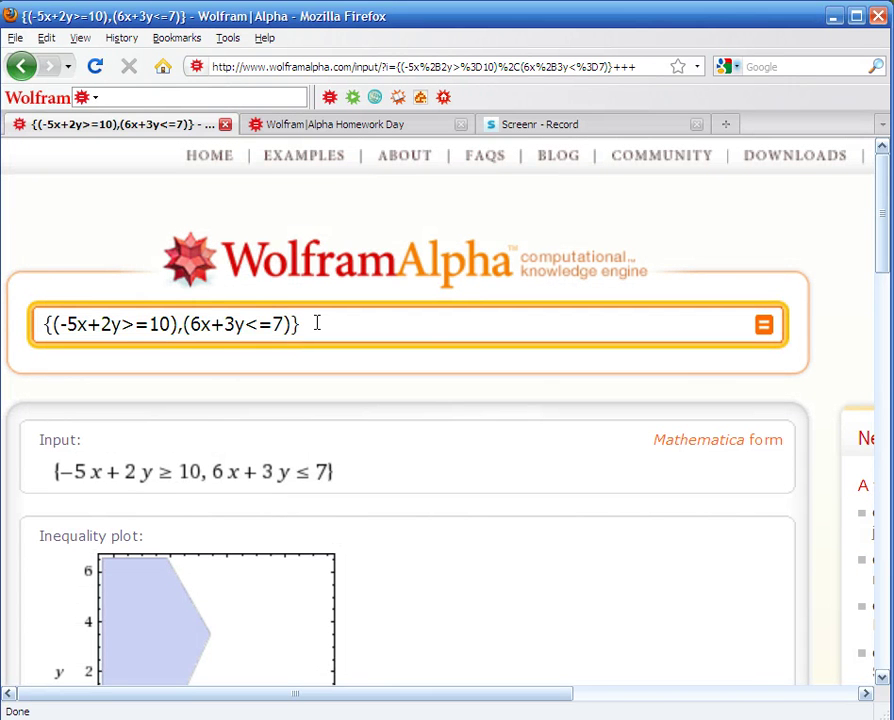
- Query rref{(1,-2,3,-1),(2,-1,2,2),(3,1,2,3)}, giving last column 15/7, -4/7, -10/7
triple_click(316, 323)
key(BackSpace)
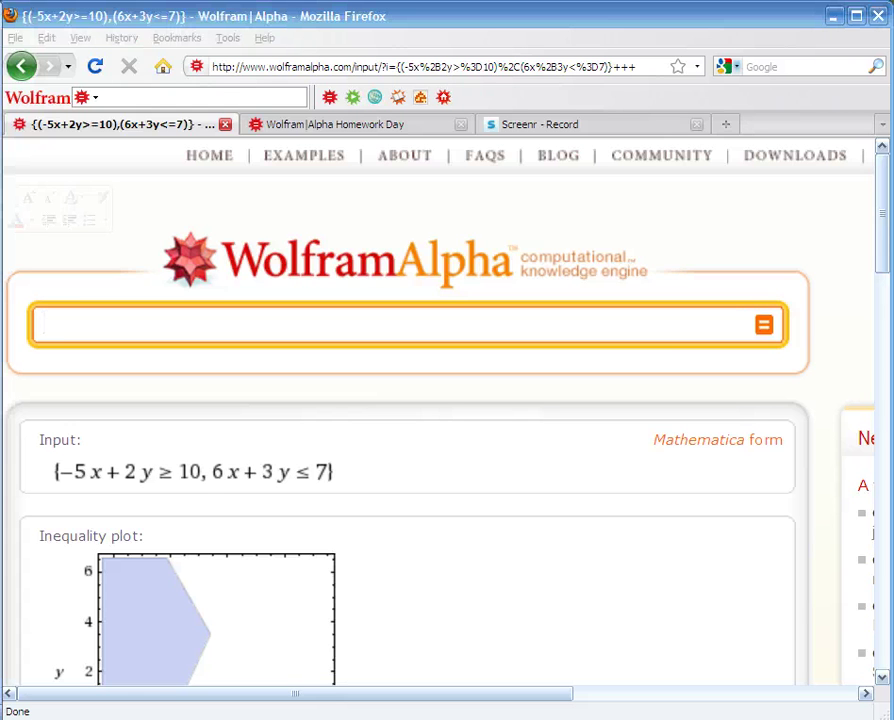
click(198, 323)
text(rref{(1,-2,3,-1),(2,-1,2,2),(3,1,2,3)})
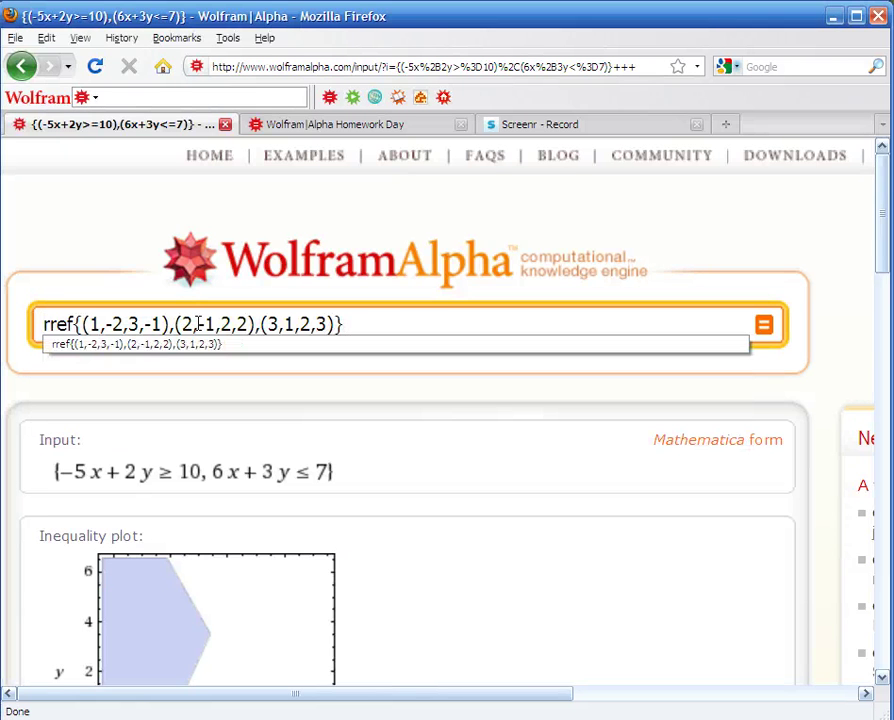
key(Return)
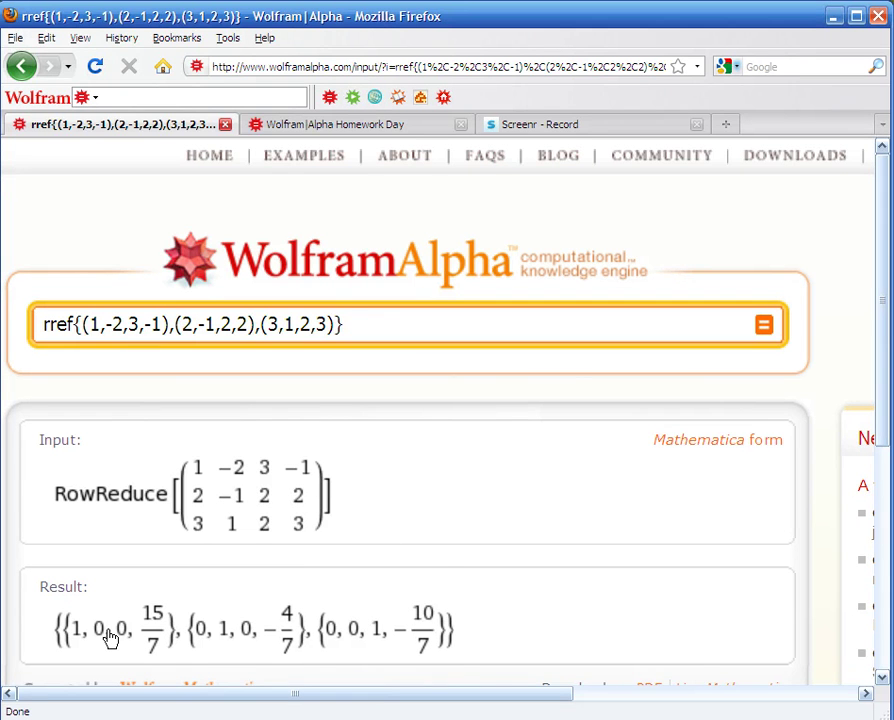
- Query det{{2,4,1},{-2,-1,3},{6,-4,5}} to get the determinant 140
triple_click(383, 322)
key(BackSpace)
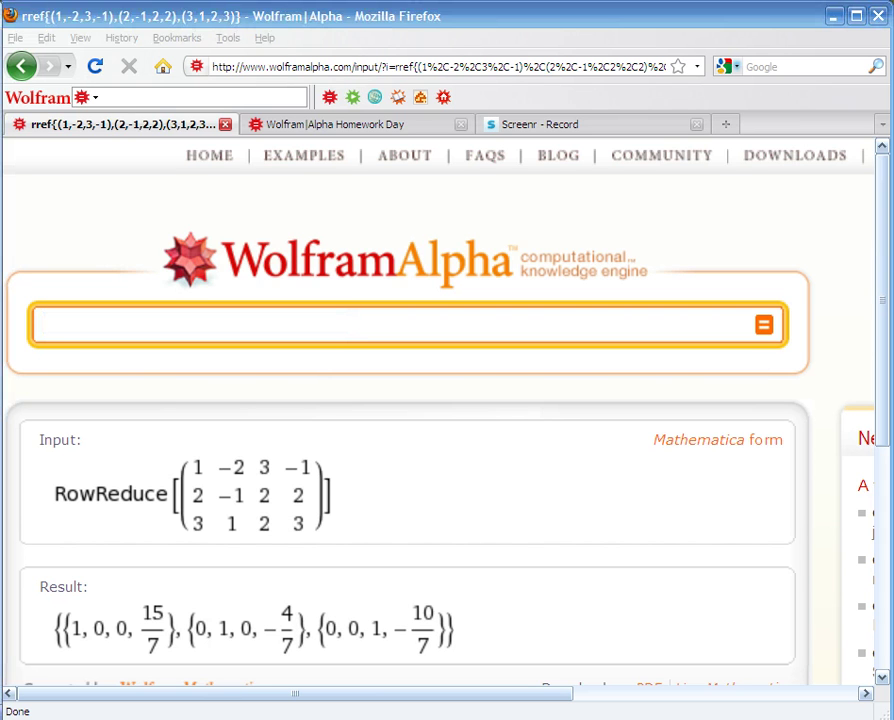
click(136, 328)
text(det{{2,4,1},{-2,-1,3},{6,-4,5}})
key(Return)
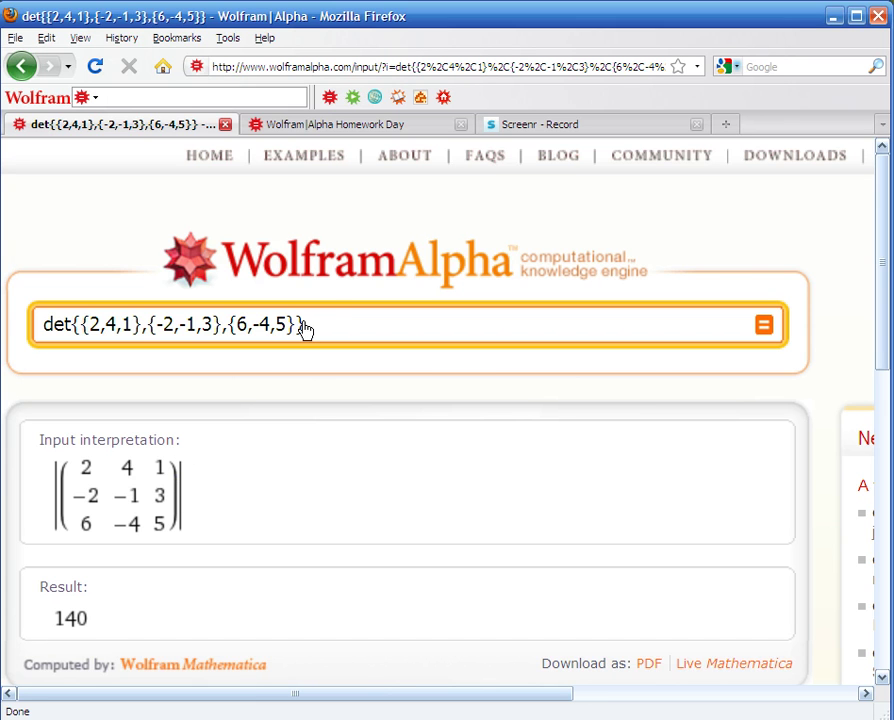
- Solve {{4,2,-1},{-2,5,0},{0,6,3}}.{x,y,z}={1,4,-2} (x=−43/84, y=25/42, z=−13/7), then clear the query
triple_click(328, 329)
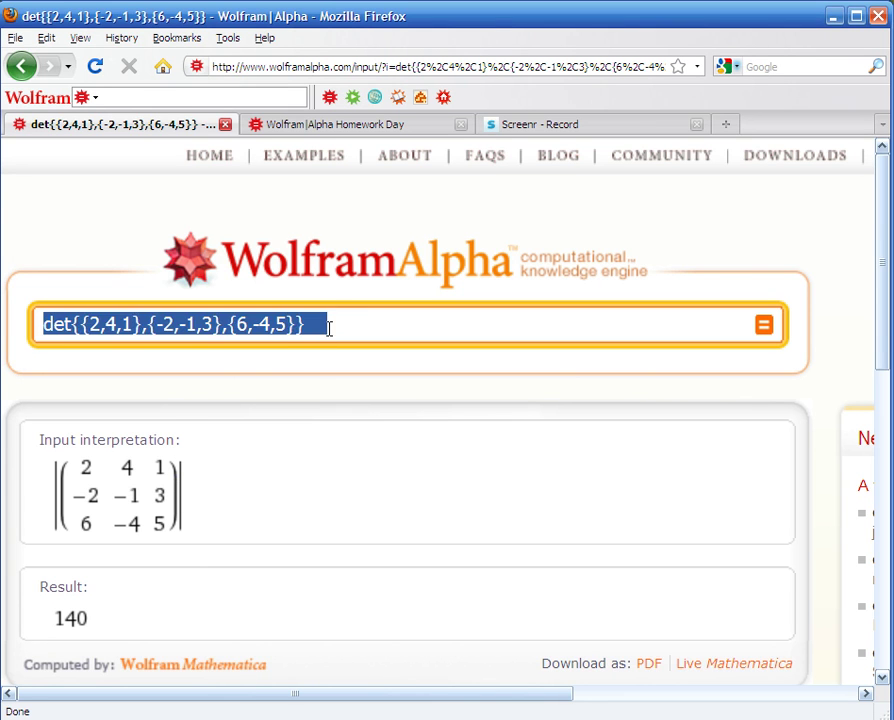
key(BackSpace)
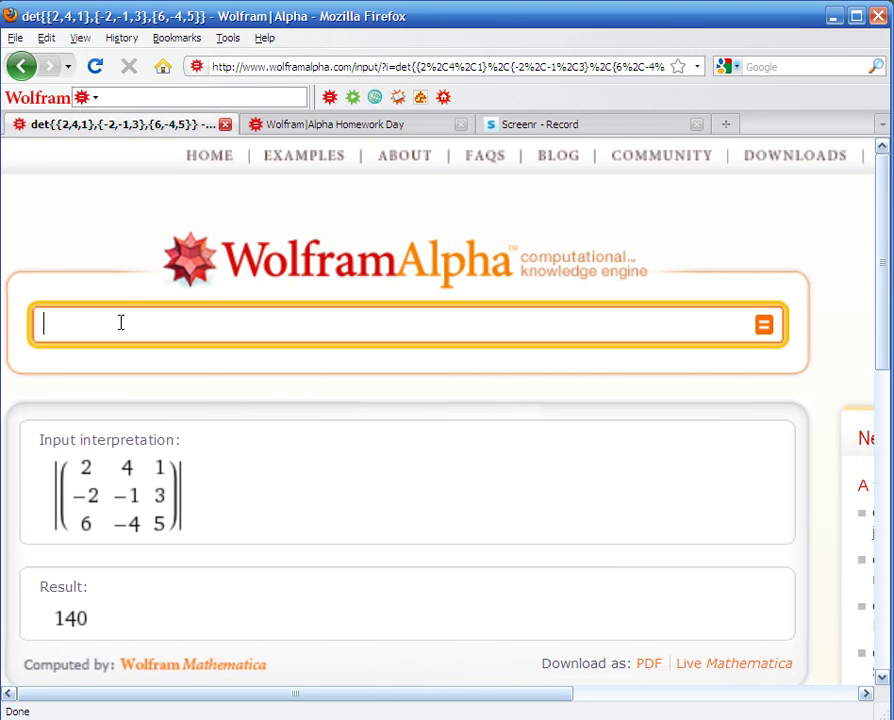
text(solve {{4,2,-1},{-2,5,0},{0,6,3}}.{x,y,z}={1,4,-2})
key(Return)
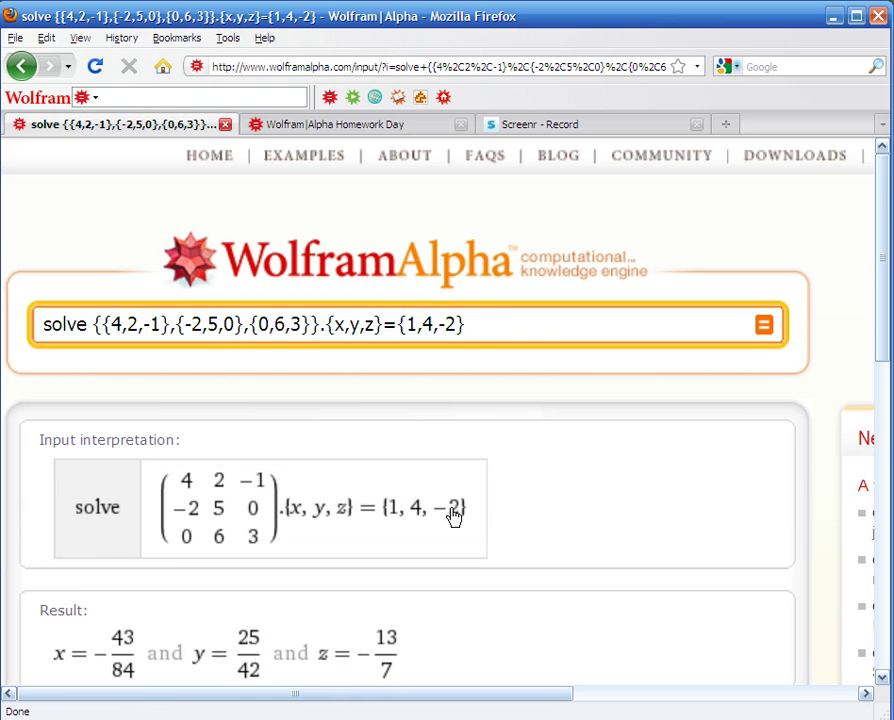
scroll(452, 515, down, 4)
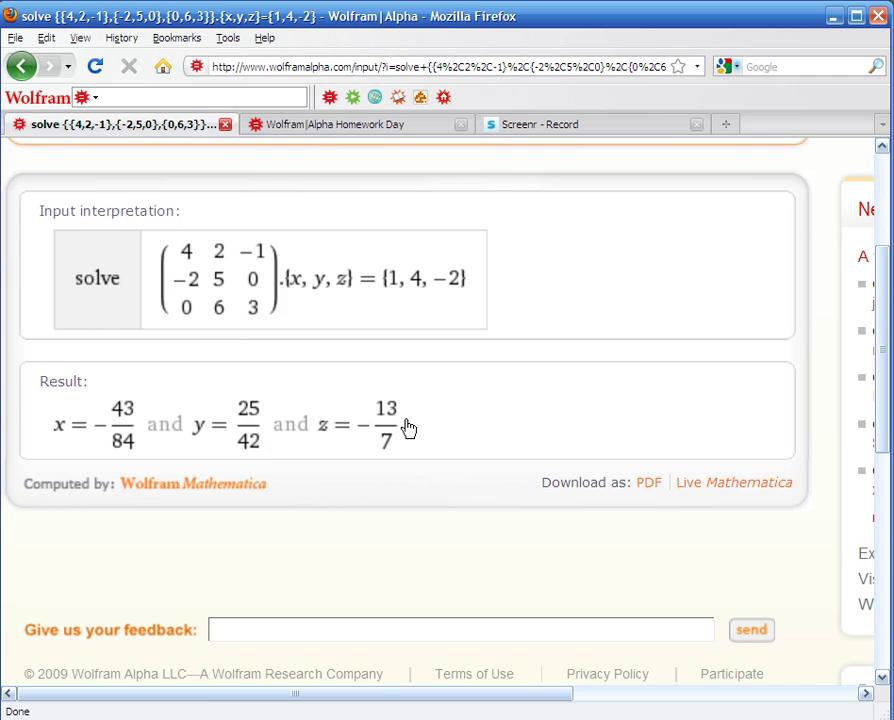
scroll(408, 428, up, 4)
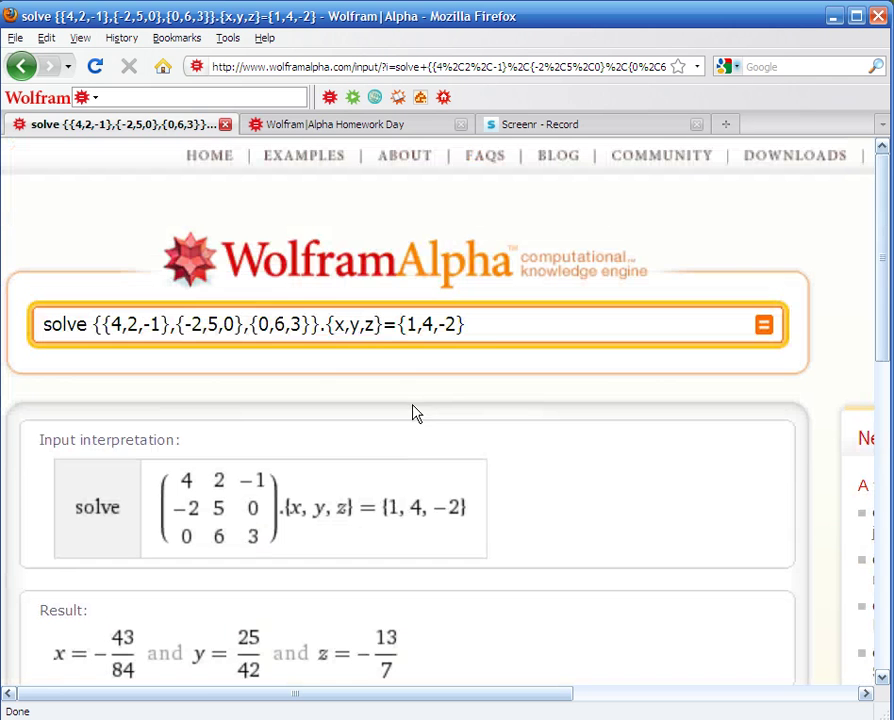
click(485, 320)
key(BackSpace)
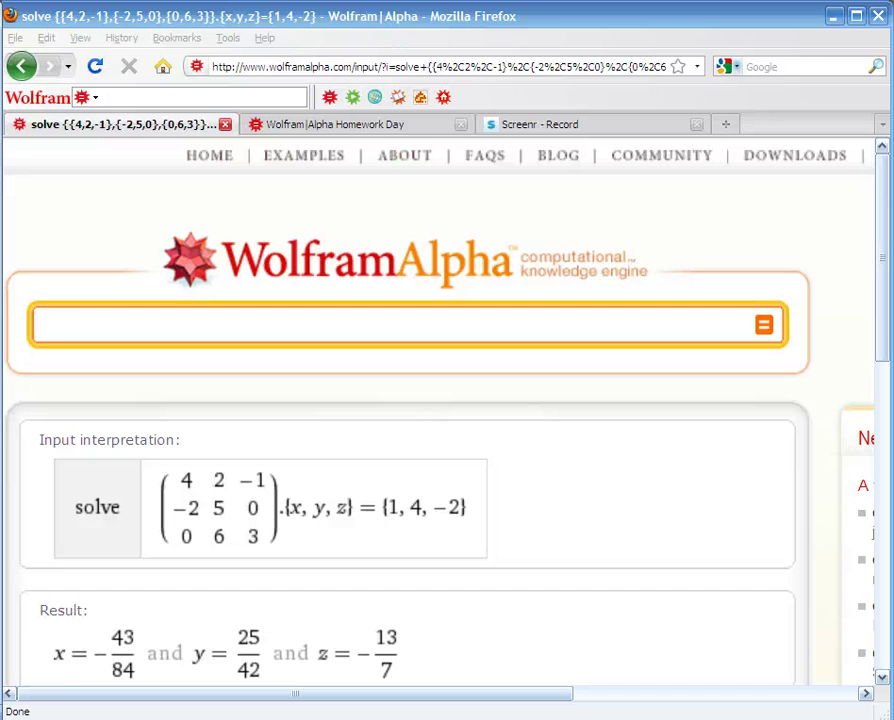
- Evaluate {{1,0,0},{0,-0.7,0},{0,0,.95}}^7, then clear the query box
click(80, 316)
text({{1,0,0},{0,-0.7,0},{0,0,.95}}^7)
key(Return)
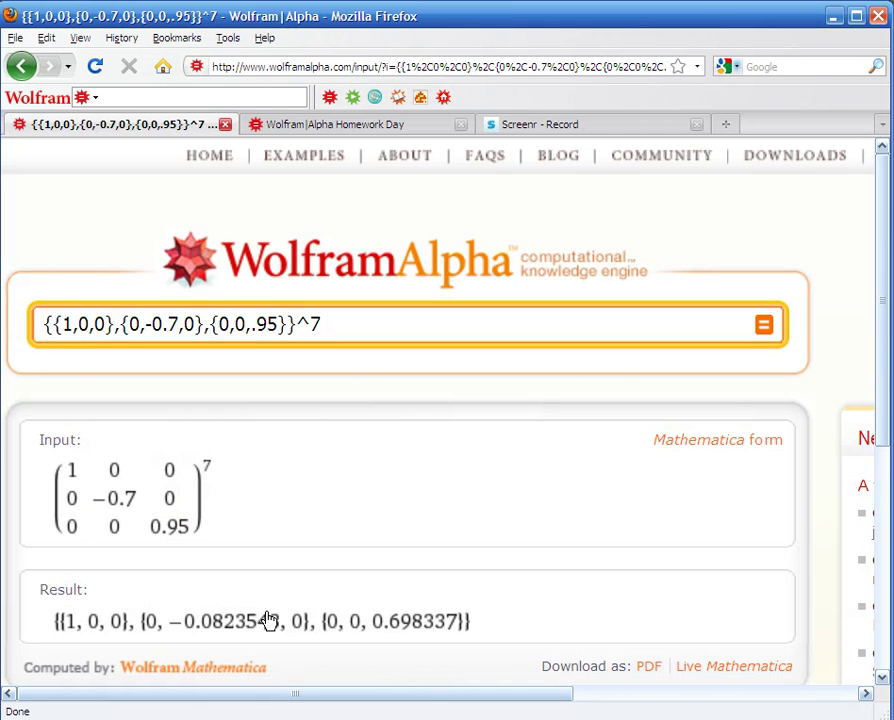
triple_click(460, 318)
key(BackSpace)
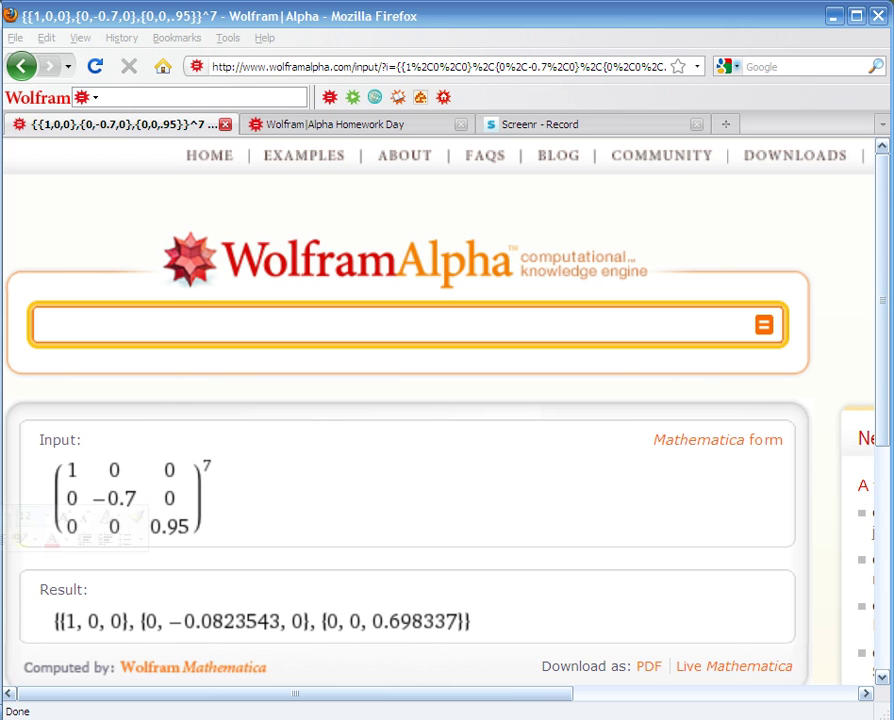
- Query 'N=5, PV=$1,000, i=10% compounded monthly' for the $1645 future value, then clear it
click(174, 322)
text(N=5, PV=$1,000, i=10% compounded monthly)
key(Return)
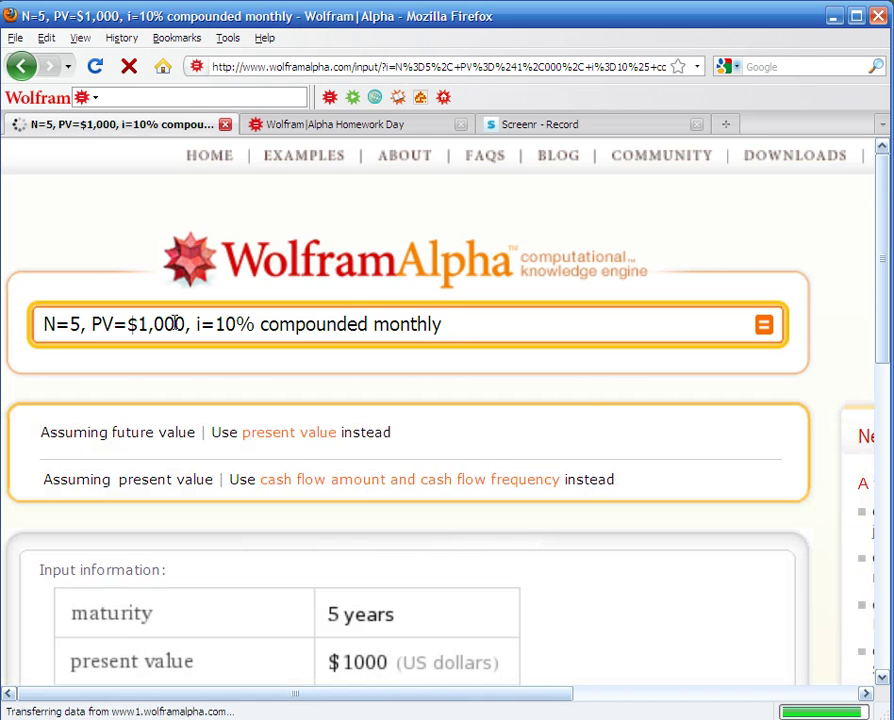
scroll(174, 322, down, 6)
scroll(174, 322, down, 1)
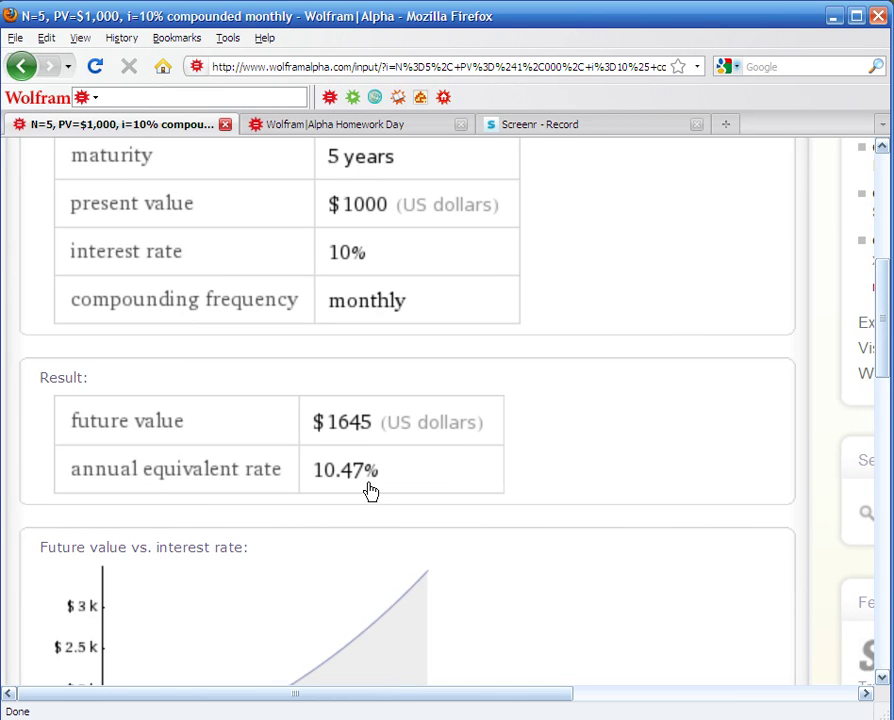
scroll(370, 490, down, 1)
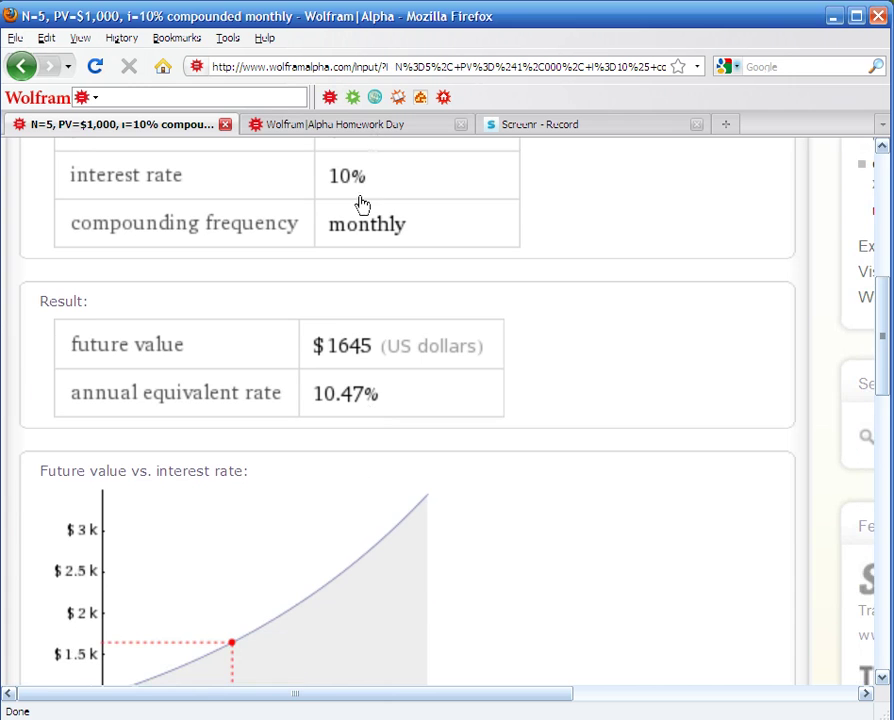
scroll(362, 178, down, 8)
scroll(360, 178, up, 10)
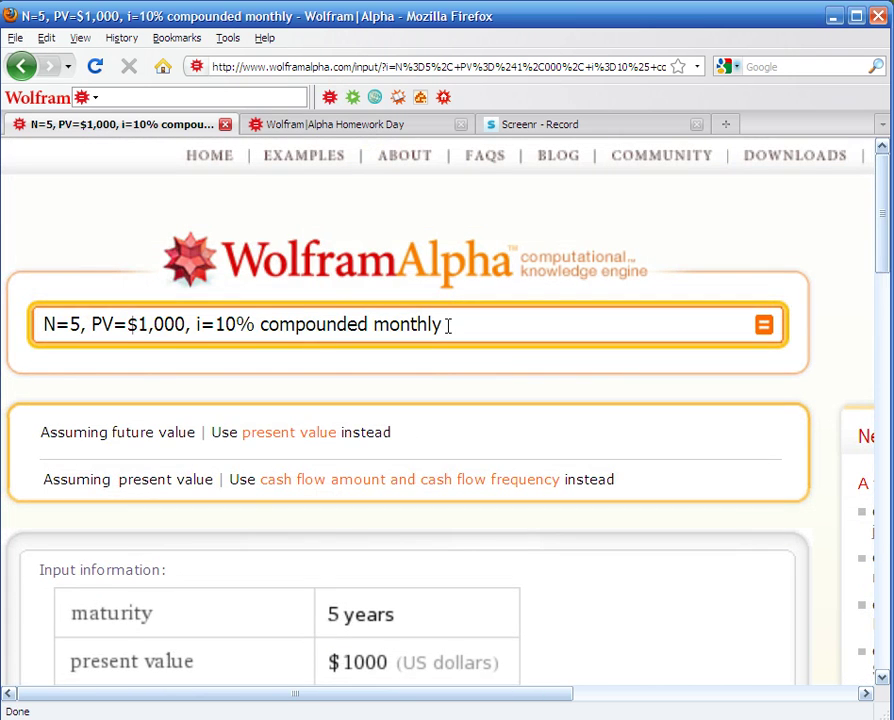
triple_click(448, 324)
key(BackSpace)
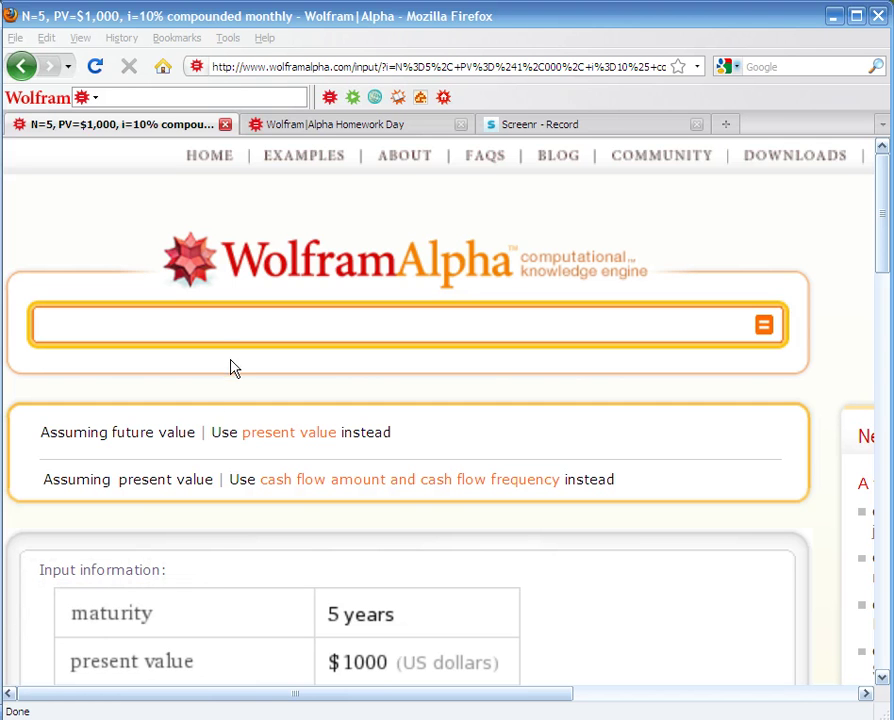
- Query the $220,000 loan, $30,000 down, 30 years at 7%, and review the $1264 monthly payment
click(216, 328)
text(Loan $220,000, $ 30,000 down payment, 30 years, i=7%)
key(Return)
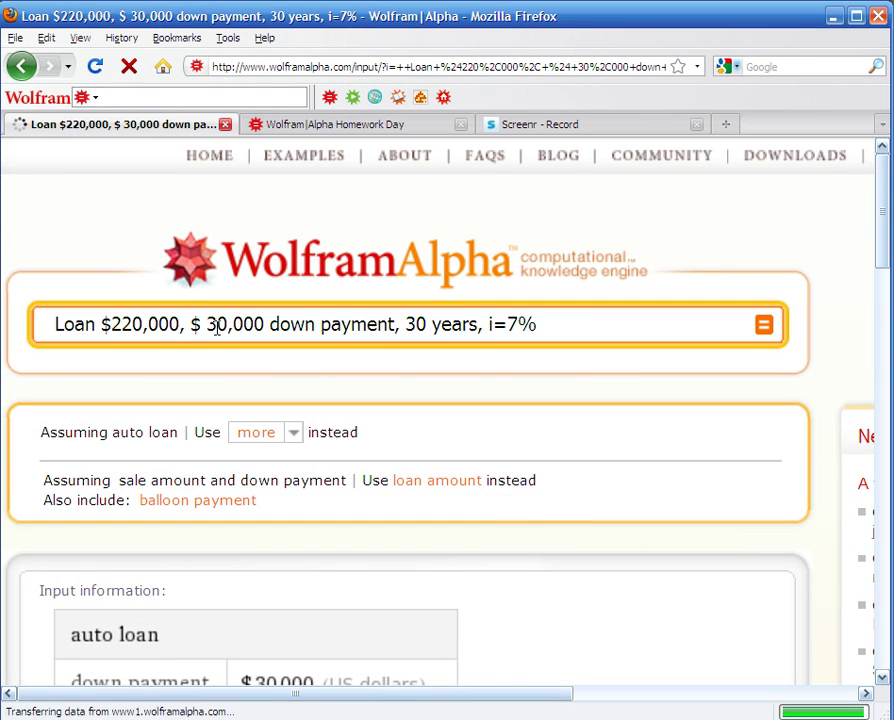
scroll(216, 328, down, 8)
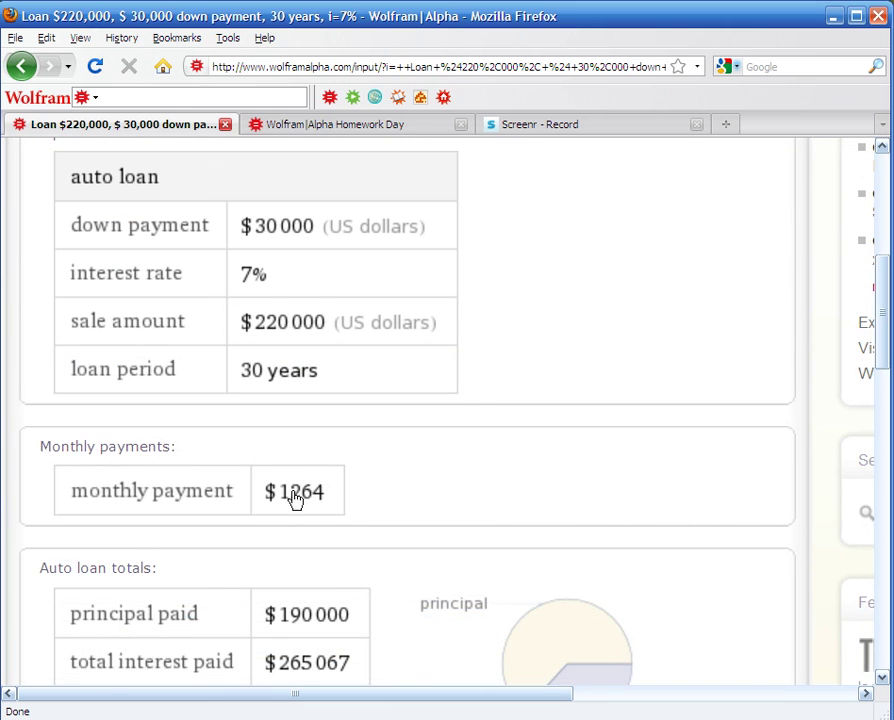
scroll(293, 500, down, 4)
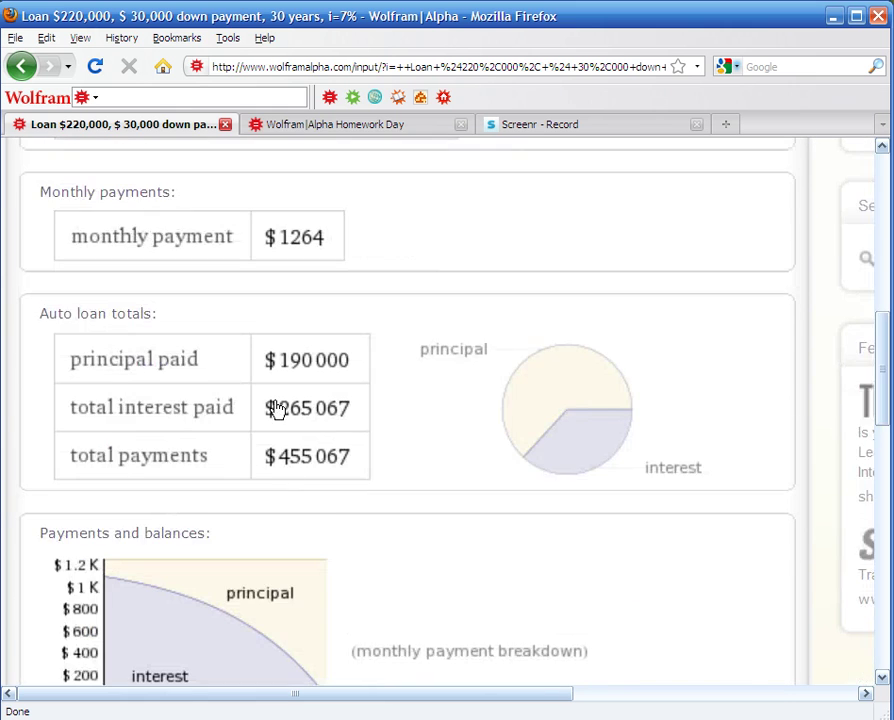
scroll(337, 464, down, 1)
scroll(337, 464, down, 6)
scroll(333, 462, up, 1)
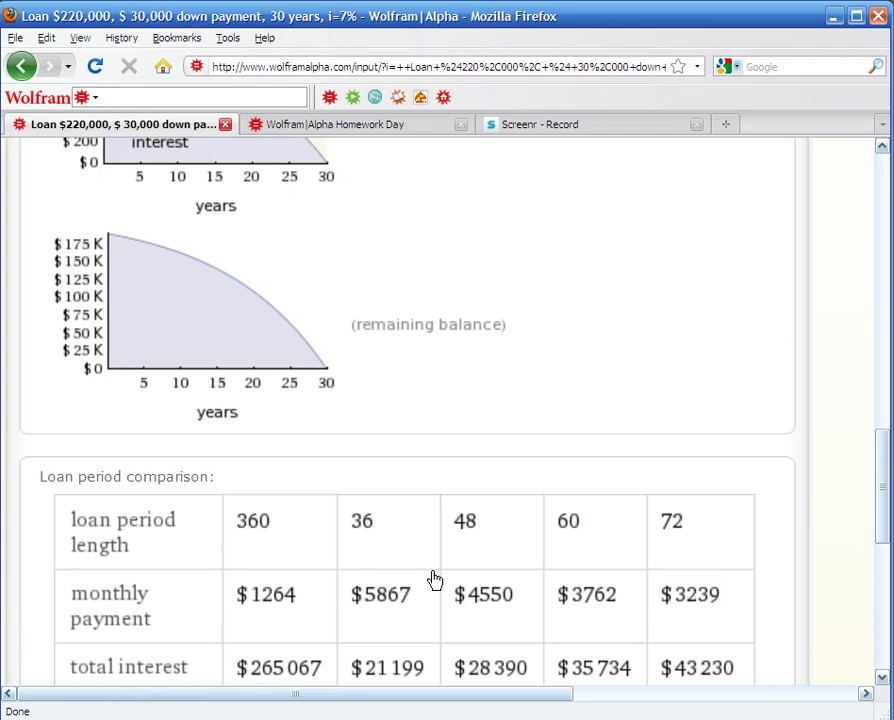
scroll(715, 586, up, 5)
scroll(718, 350, up, 8)
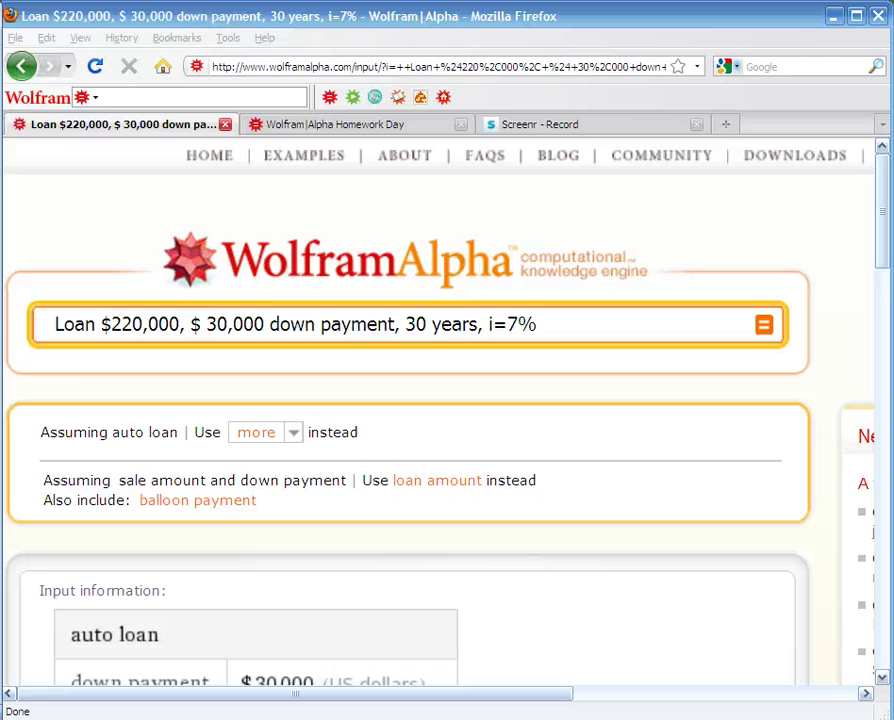
- Query '212, -15, 12 -14, 18' for total 213, mean 53.25, median 8, then clear it
triple_click(181, 324)
key(BackSpace)
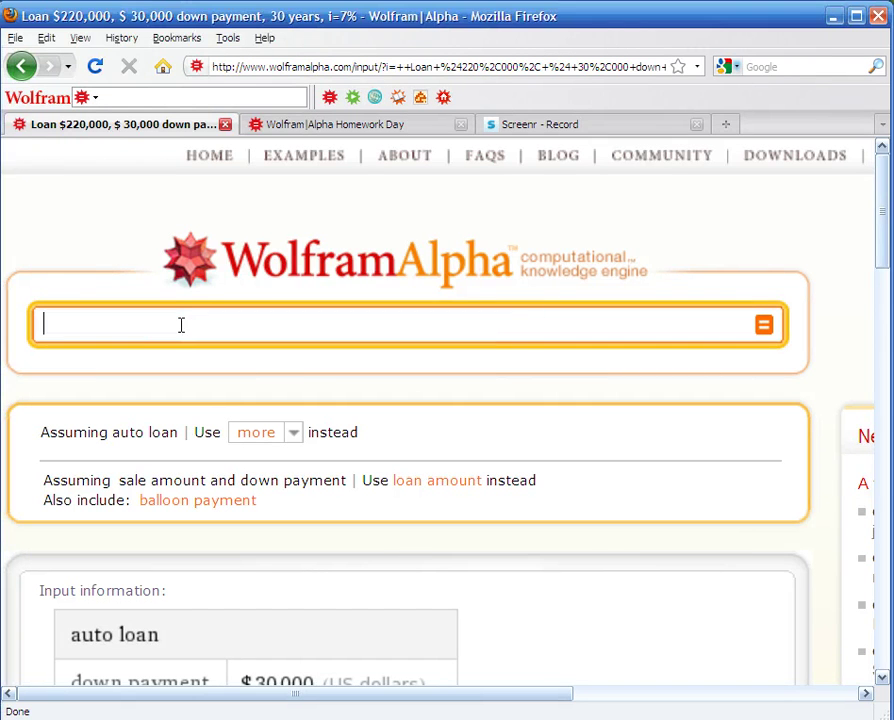
text(212, -15, 12 -14, 18)
key(Return)
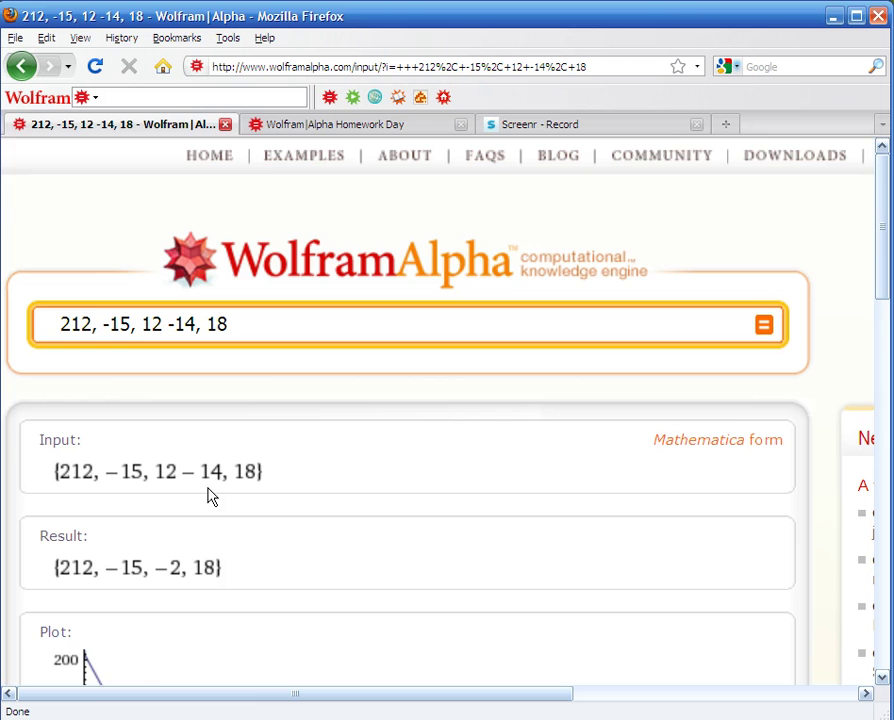
scroll(209, 496, down, 3)
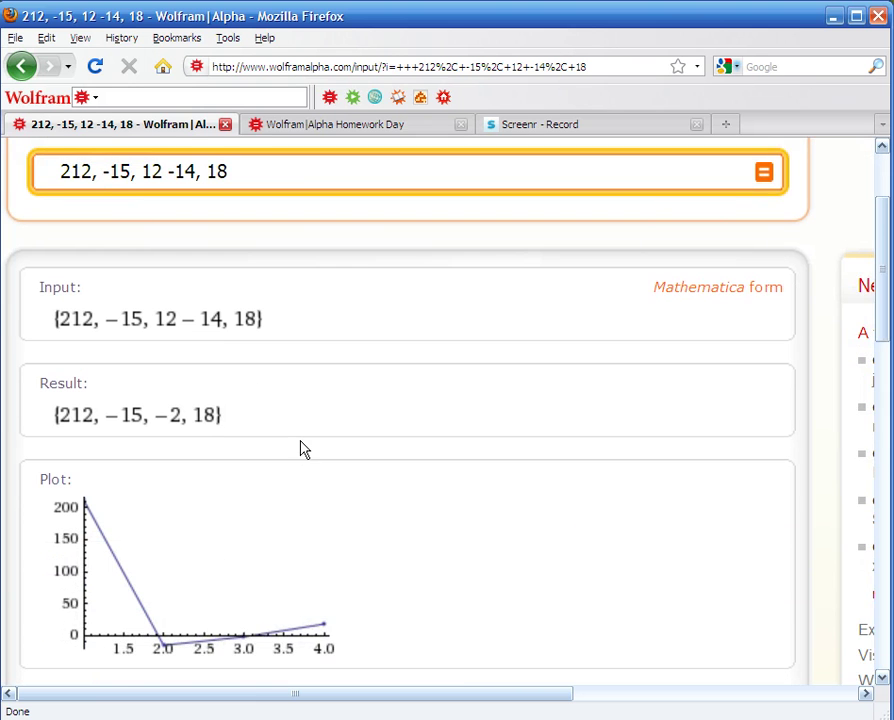
scroll(303, 449, down, 10)
scroll(301, 448, down, 4)
scroll(303, 449, up, 18)
scroll(303, 449, down, 8)
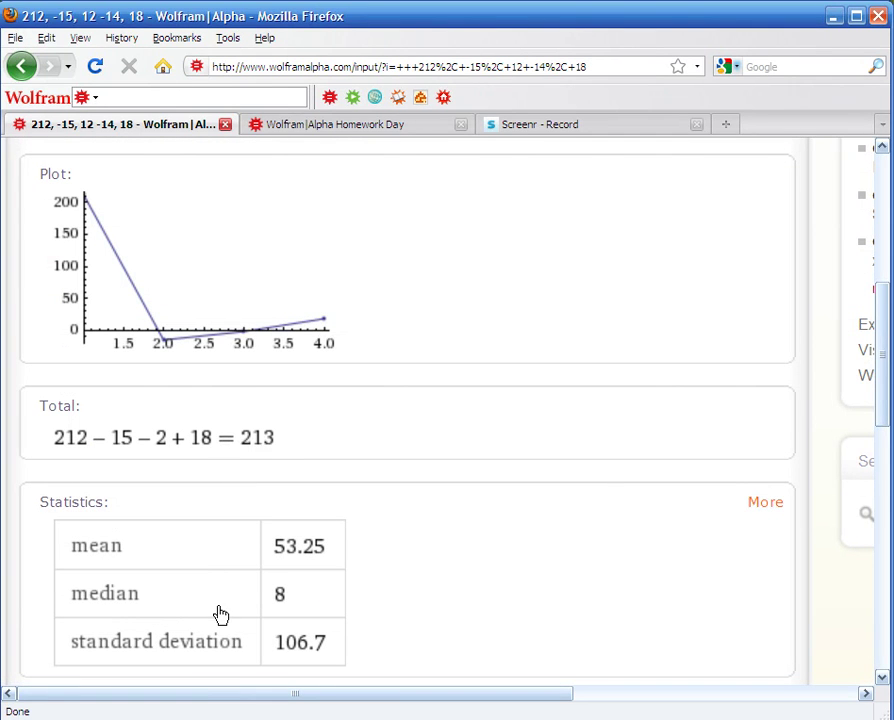
scroll(424, 302, down, 7)
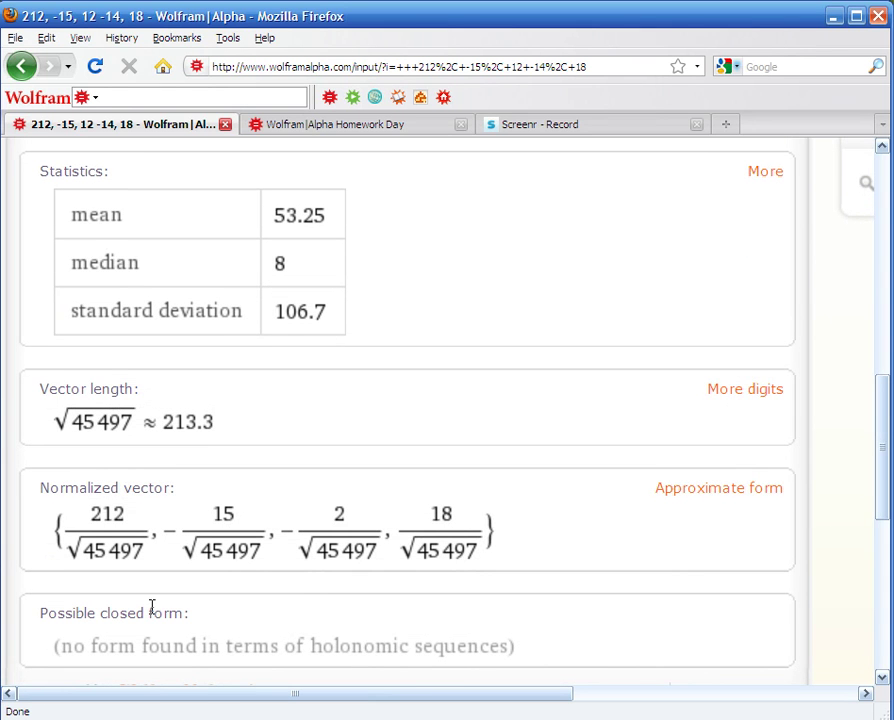
scroll(150, 496, up, 10)
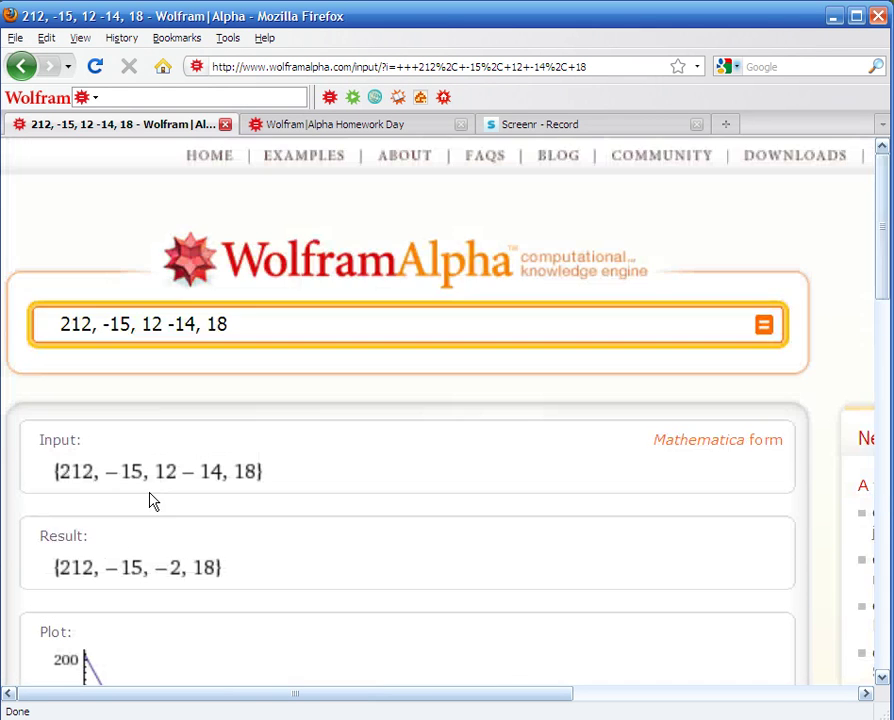
triple_click(256, 322)
key(BackSpace)
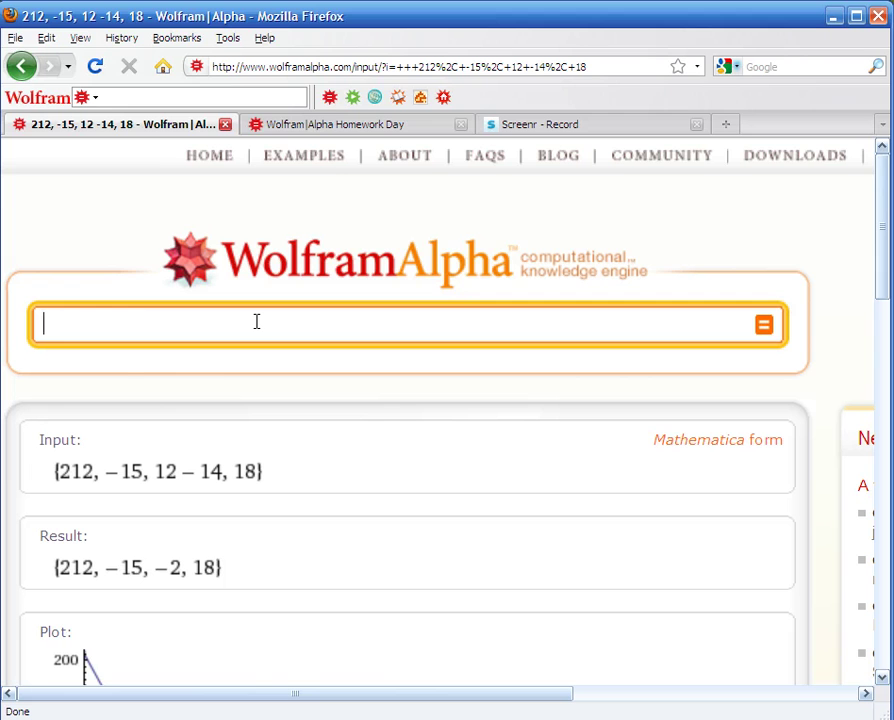
- Switch to the Wolfram|Alpha Homework Day tab announcing the October 21, 2009 web event
click(323, 128)
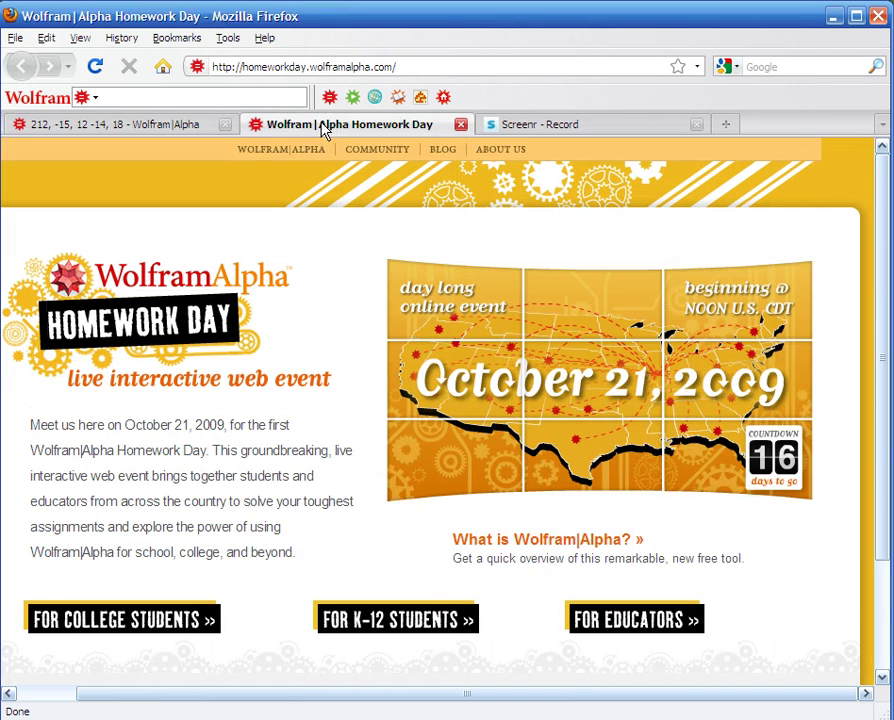